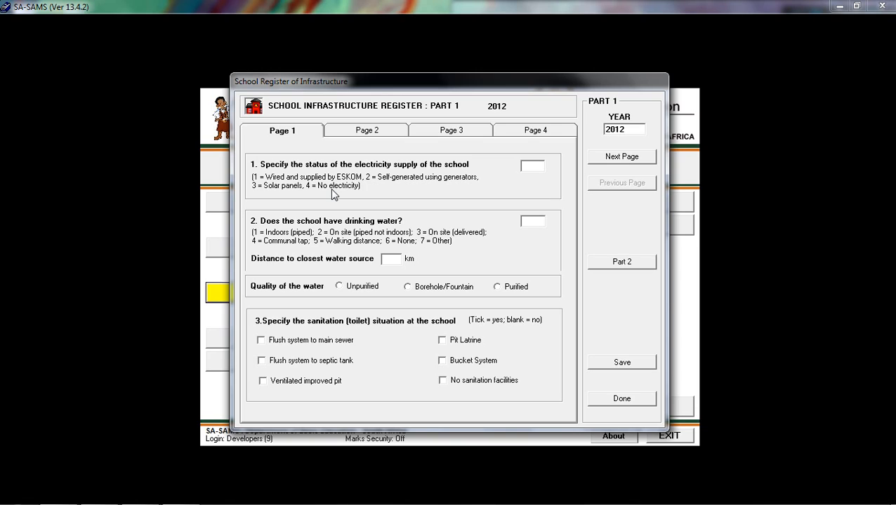
# Enter 1 for the school's electricity supply status and 1 for its drinking water supply
pyautogui.click(522, 168)
pyautogui.write('1')
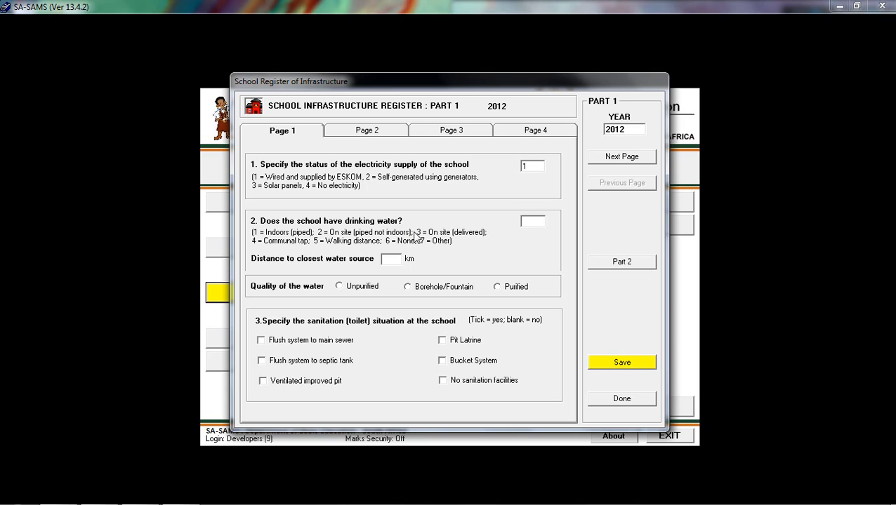
pyautogui.click(520, 222)
pyautogui.write('1')
# Set the distance to the closest water source to 1 km and the water quality to Purified
pyautogui.click(384, 259)
pyautogui.write('1')
pyautogui.click(430, 288)
pyautogui.click(497, 287)
# Mark Flush system to main sewer as the only sanitation type and try to save Part 1
pyautogui.click(262, 341)
pyautogui.click(261, 341)
pyautogui.click(442, 361)
pyautogui.click(441, 361)
pyautogui.click(349, 340)
pyautogui.click(621, 367)
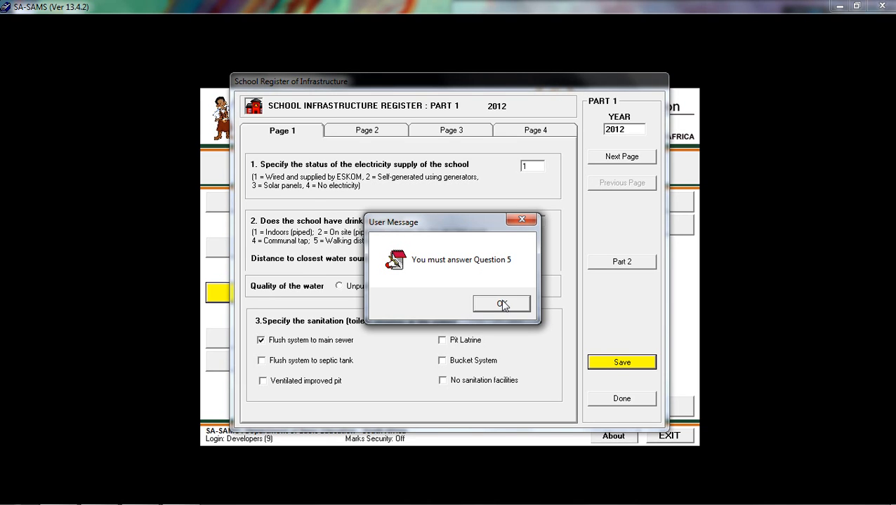
pyautogui.click(503, 304)
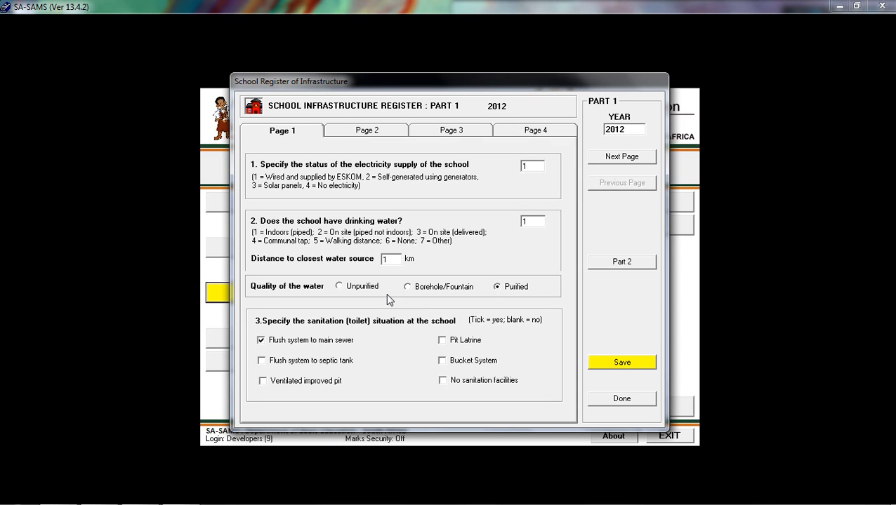
# Look through the questions on pages 1 to 4 of Part 1, ending on page 2
pyautogui.click(379, 131)
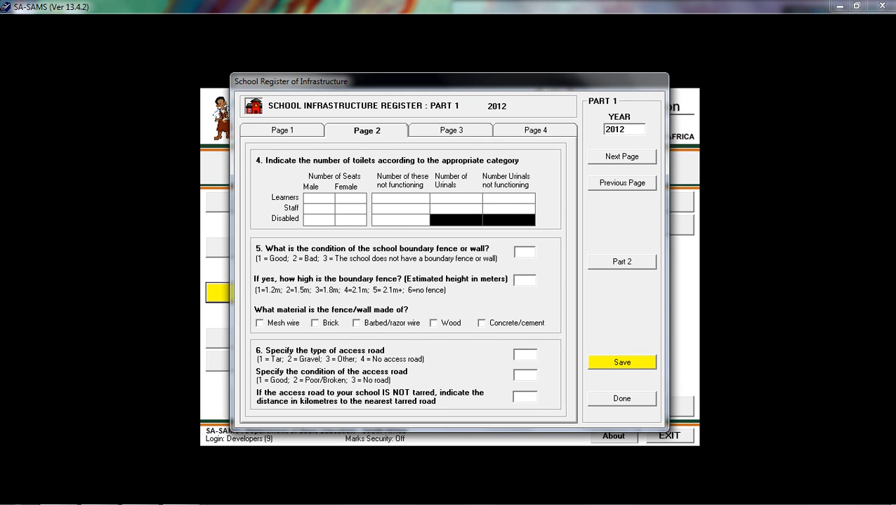
pyautogui.click(463, 131)
pyautogui.click(524, 133)
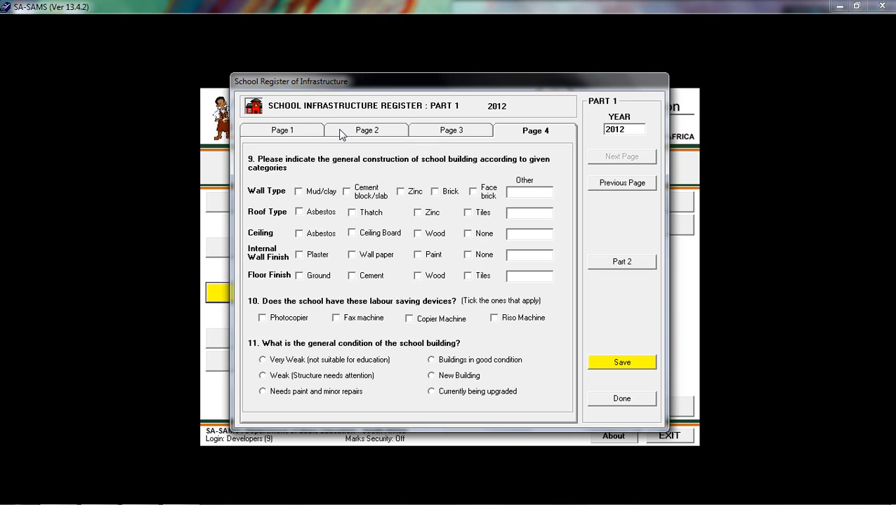
pyautogui.click(300, 138)
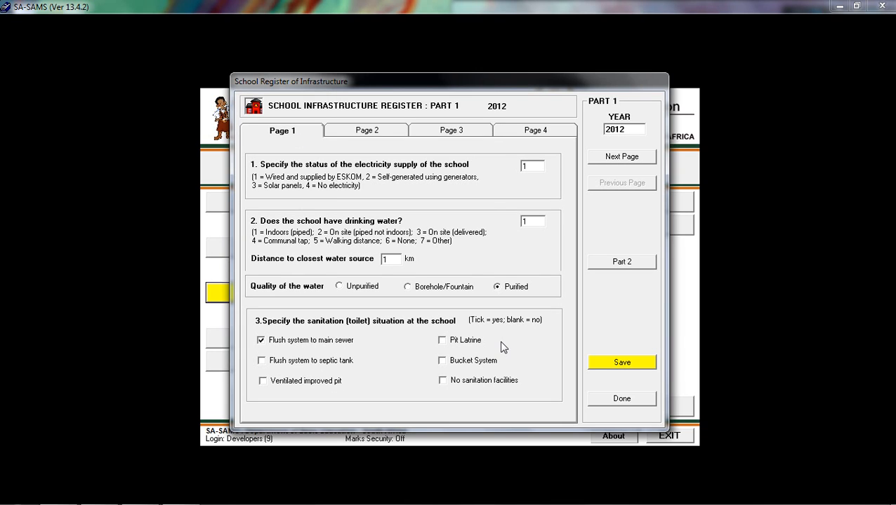
pyautogui.click(361, 127)
pyautogui.click(450, 136)
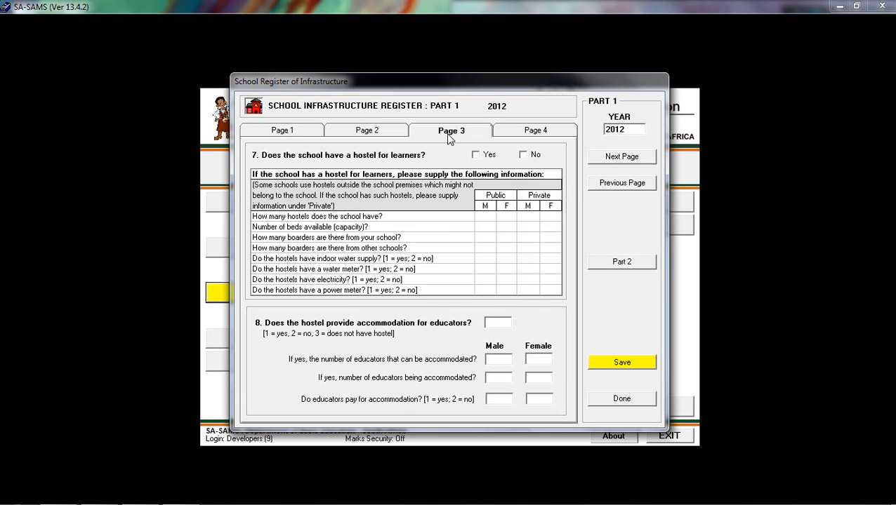
pyautogui.click(529, 133)
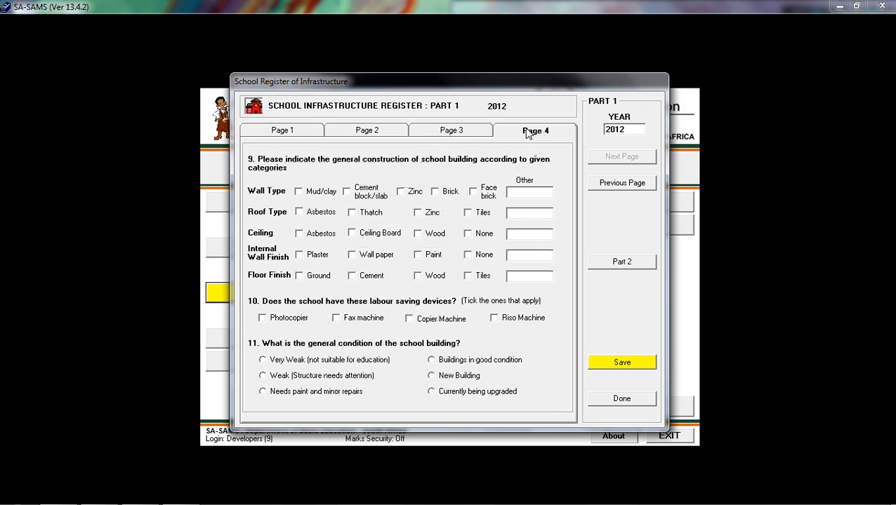
pyautogui.click(356, 139)
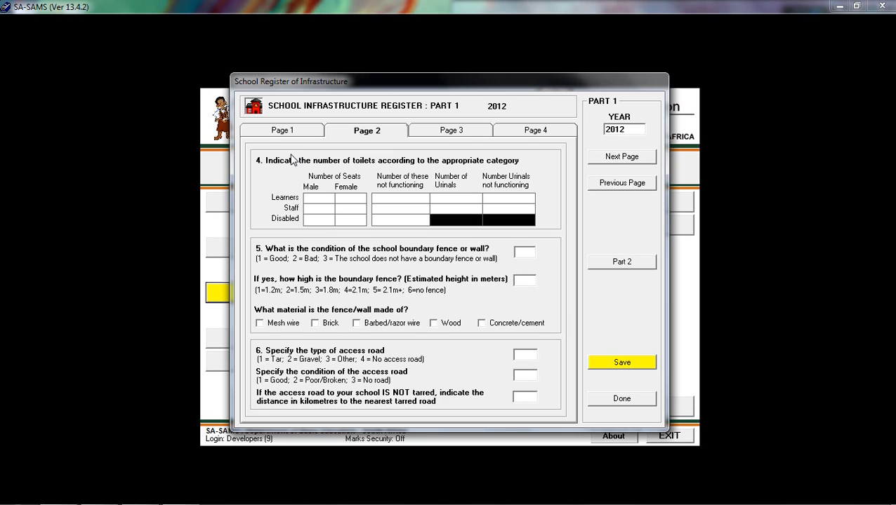
pyautogui.click(315, 324)
pyautogui.press('Tab')
pyautogui.press('space')
pyautogui.press('space')
pyautogui.click(315, 324)
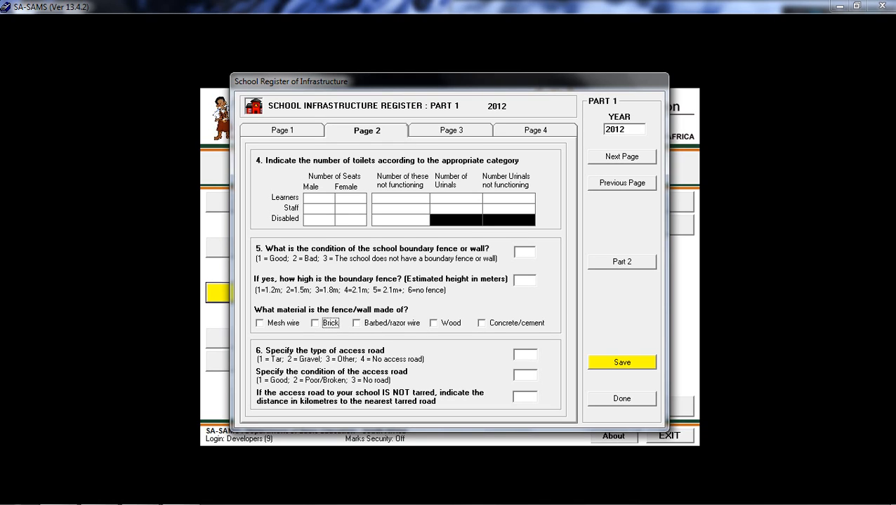
# Enter 2 as the condition of the access road in question 6
pyautogui.click(525, 355)
pyautogui.click(525, 375)
pyautogui.write('2')
pyautogui.click(525, 356)
# On page 3, answer No to whether the school has a hostel for learners
pyautogui.click(447, 136)
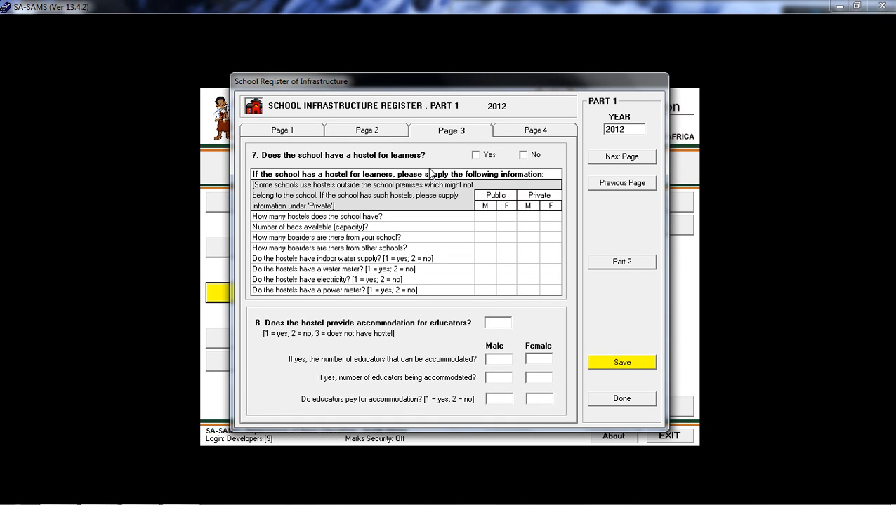
pyautogui.click(484, 155)
pyautogui.click(523, 154)
# Enter 3 for the hostel's educator accommodation, pass through its detail fields without values, and go on to page 4
pyautogui.click(495, 324)
pyautogui.write('3')
pyautogui.press('Tab')
pyautogui.click(538, 359)
pyautogui.click(499, 378)
pyautogui.click(499, 399)
pyautogui.click(539, 399)
pyautogui.click(510, 132)
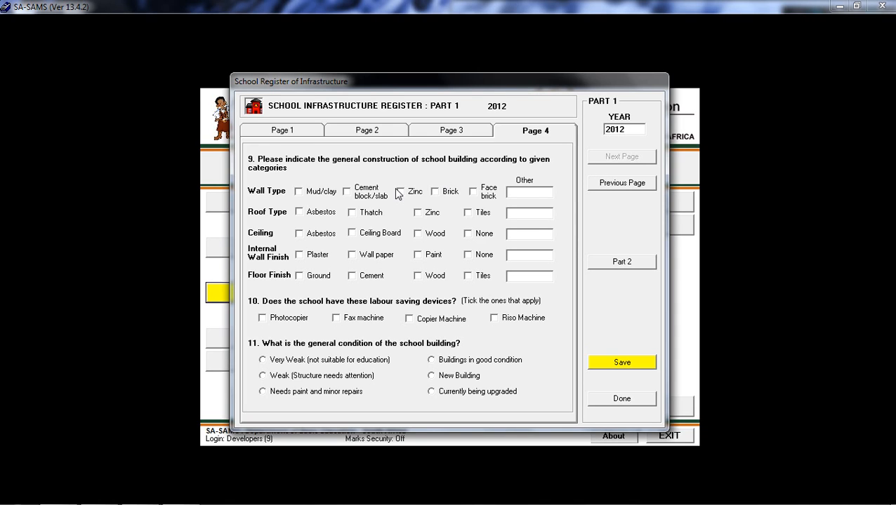
pyautogui.click(298, 193)
pyautogui.click(348, 196)
pyautogui.click(438, 197)
pyautogui.click(472, 193)
pyautogui.click(312, 197)
# Set the school building's roof type to Thatch in question 9
pyautogui.click(425, 214)
pyautogui.click(467, 212)
pyautogui.click(372, 213)
pyautogui.click(529, 214)
pyautogui.write('fjhgfjhf')
pyautogui.press('BackSpace')
pyautogui.press('BackSpace')
pyautogui.press('BackSpace')
pyautogui.press('BackSpace')
pyautogui.press('BackSpace')
pyautogui.press('BackSpace')
pyautogui.press('BackSpace')
pyautogui.press('BackSpace')
# Mark Asbestos ceiling, Plaster internal wall finish, Ground floor finish and Cement block/slab walls, plus Photocopier under labour saving devices
pyautogui.click(300, 235)
pyautogui.click(311, 255)
pyautogui.click(301, 276)
pyautogui.click(264, 319)
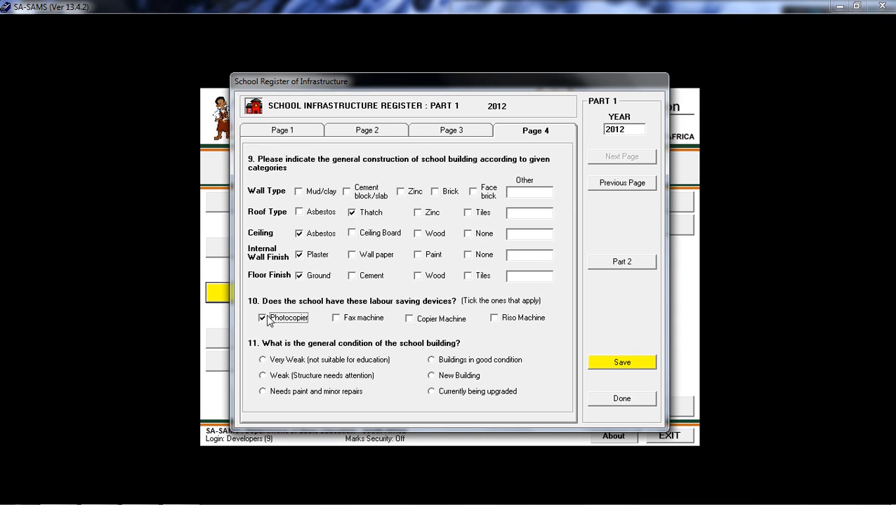
pyautogui.click(373, 198)
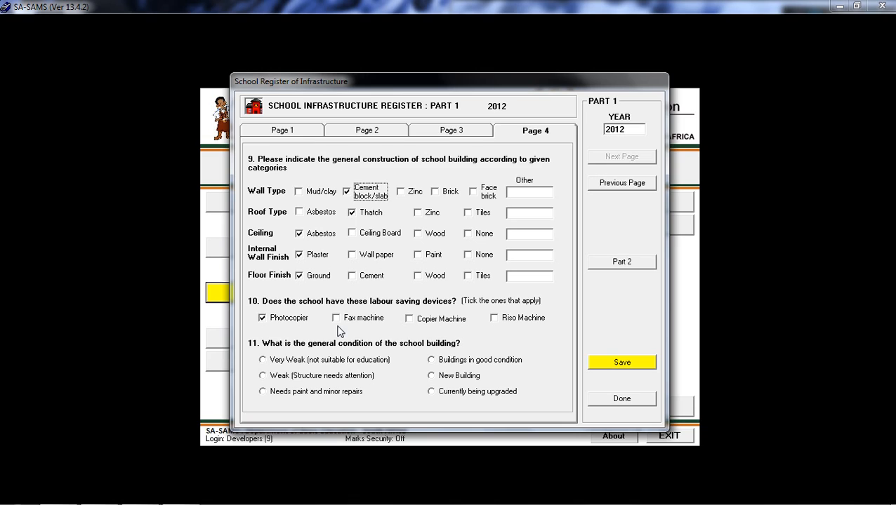
# Try Fax machine and Riso Machine as labour saving devices, and leave every device in question 10 unmarked
pyautogui.click(336, 318)
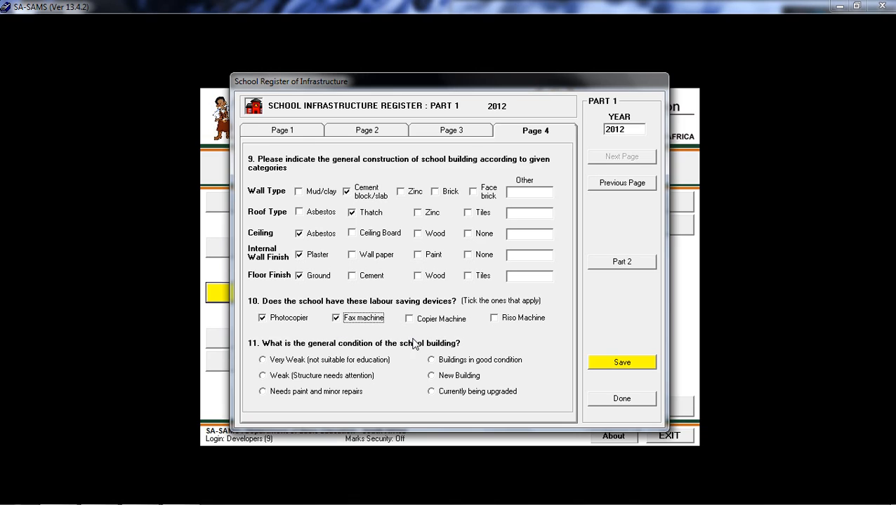
pyautogui.click(495, 319)
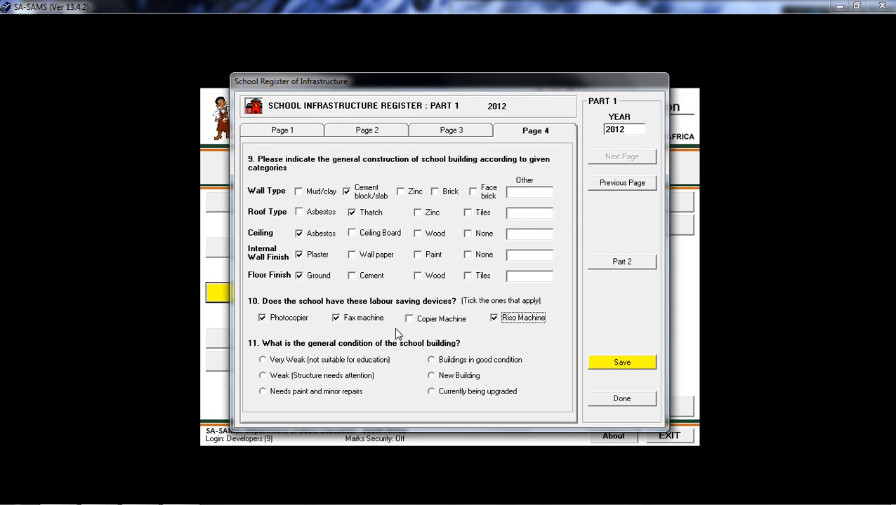
pyautogui.click(494, 319)
pyautogui.click(337, 319)
pyautogui.click(261, 318)
# Set the school building's general condition to Buildings in good condition and save Part 1
pyautogui.click(263, 377)
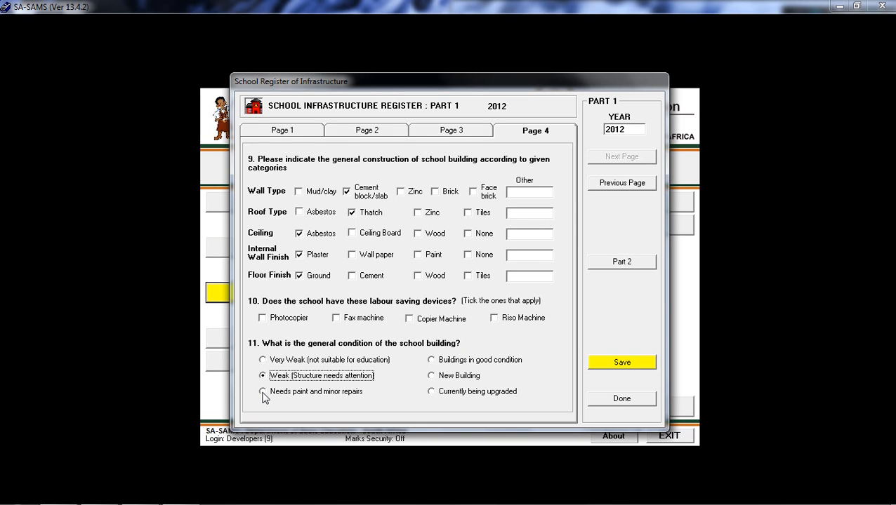
pyautogui.click(262, 393)
pyautogui.click(432, 360)
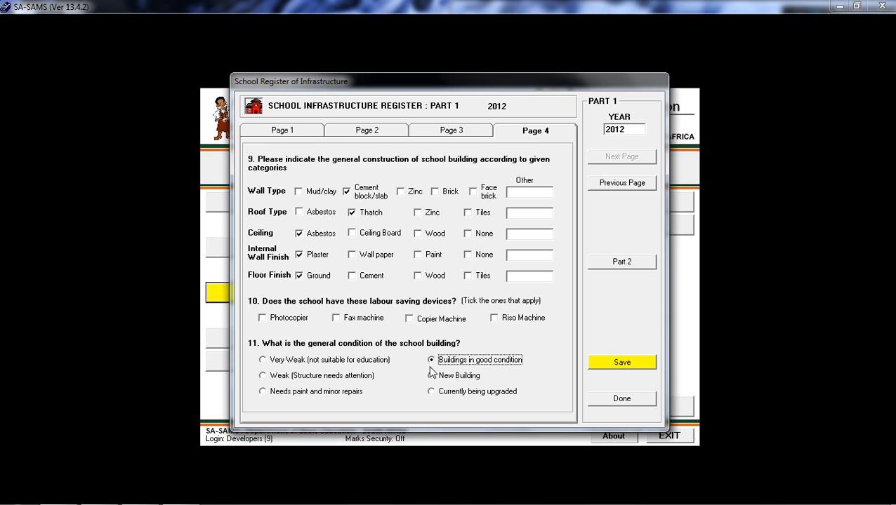
pyautogui.click(431, 392)
pyautogui.click(432, 361)
pyautogui.click(634, 363)
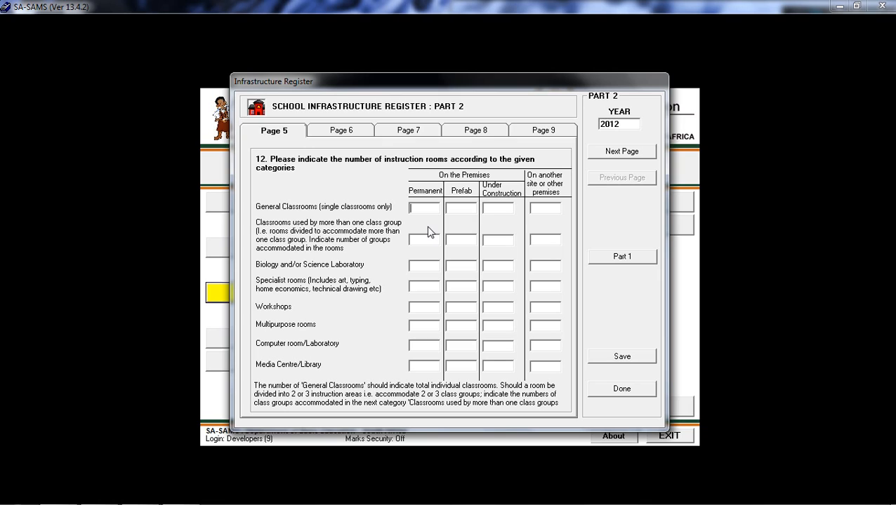
# On page 5 of Part 2, enter 3 permanent and 6 prefab general classrooms
pyautogui.write('2')
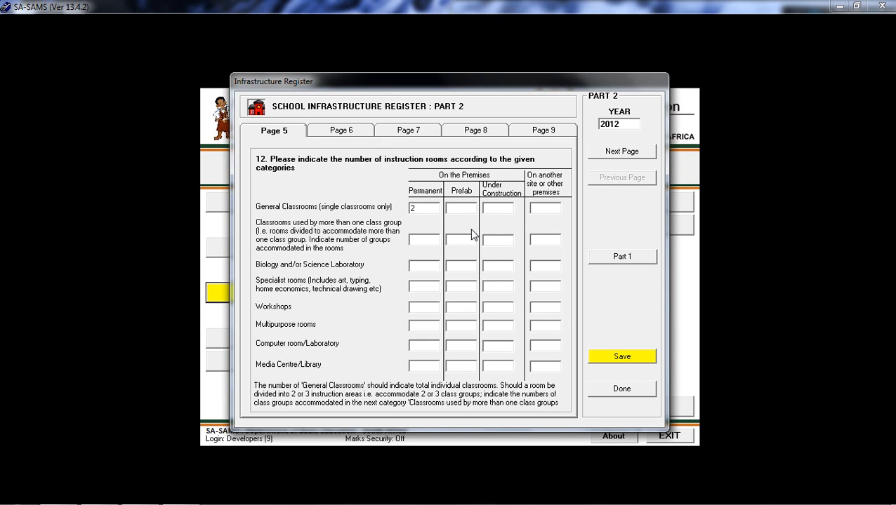
pyautogui.press('Tab')
pyautogui.click(412, 208)
pyautogui.press('BackSpace')
pyautogui.write('3')
pyautogui.press('Tab')
pyautogui.write('6')
pyautogui.click(423, 324)
# On page 6, enter 1 for Principal's Office and 3 as the number of other administrative areas
pyautogui.click(333, 133)
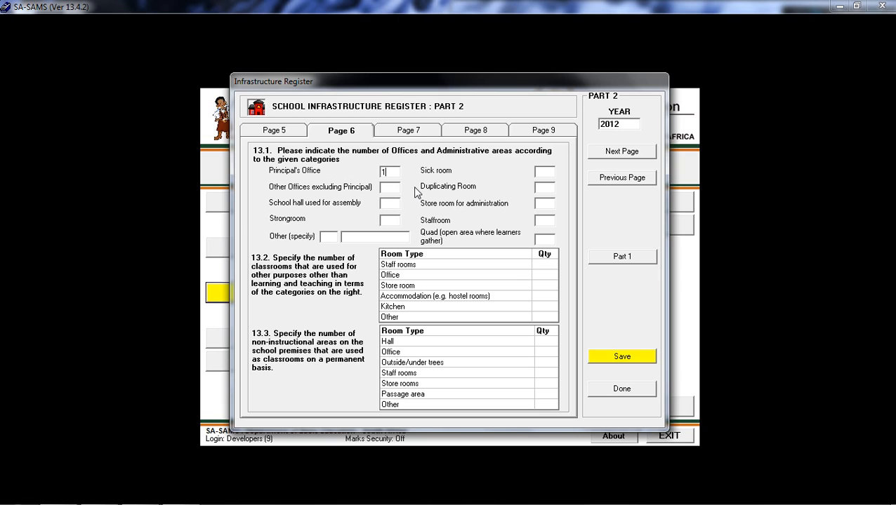
pyautogui.press('Tab')
pyautogui.press('Tab')
pyautogui.click(330, 238)
pyautogui.write('3')
pyautogui.press('Tab')
# Go through the room type quantity rows of questions 13.2 and 13.3 without entering values
pyautogui.click(445, 266)
pyautogui.click(546, 275)
pyautogui.click(551, 263)
pyautogui.click(545, 275)
pyautogui.click(543, 283)
pyautogui.click(540, 297)
pyautogui.click(544, 310)
pyautogui.click(545, 317)
pyautogui.click(554, 341)
pyautogui.click(549, 352)
pyautogui.click(546, 376)
pyautogui.click(546, 393)
pyautogui.press('Up')
# On page 7, rate the general condition of the classrooms as 4 and the staffroom as 2
pyautogui.click(409, 133)
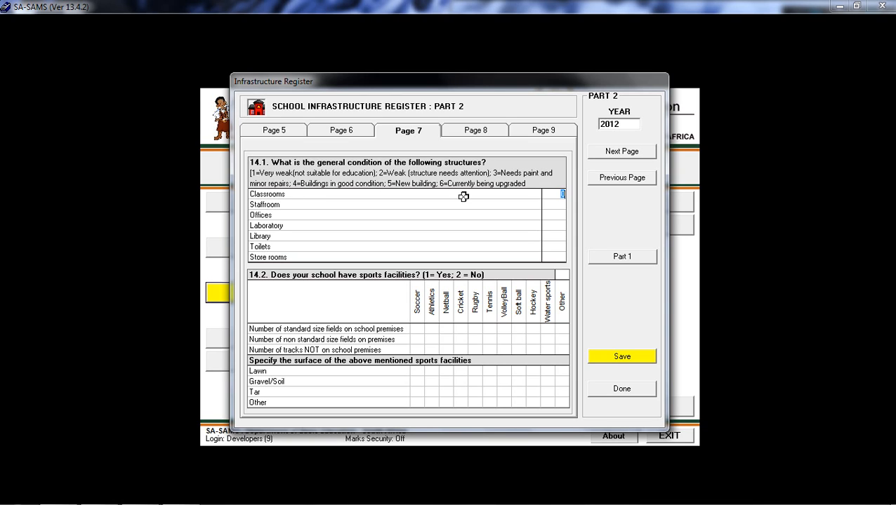
pyautogui.write('4')
pyautogui.click(556, 208)
pyautogui.write('2')
pyautogui.press('Return')
pyautogui.press('Return')
pyautogui.press('Return')
pyautogui.press('Return')
pyautogui.press('Up')
# Enter 2 standard soccer fields, 1 non-standard soccer field and 3 soccer tracks off the premises, plus 1 for athletics
pyautogui.click(422, 325)
pyautogui.write('2')
pyautogui.press('Return')
pyautogui.write('1')
pyautogui.click(420, 348)
pyautogui.write('3')
pyautogui.click(438, 327)
pyautogui.press('Up')
pyautogui.write('1')
pyautogui.click(450, 328)
# Specify the soccer facility surfaces as 2 for Lawn, 1 for Gravel/Soil and 1 for Other
pyautogui.click(417, 371)
pyautogui.write('2')
pyautogui.click(422, 401)
pyautogui.write('1')
pyautogui.click(426, 381)
pyautogui.click(424, 381)
pyautogui.write('1')
pyautogui.click(419, 392)
pyautogui.click(420, 329)
pyautogui.click(418, 372)
pyautogui.click(418, 392)
pyautogui.click(419, 370)
# On page 8, set the status of the school to Independent School
pyautogui.click(466, 132)
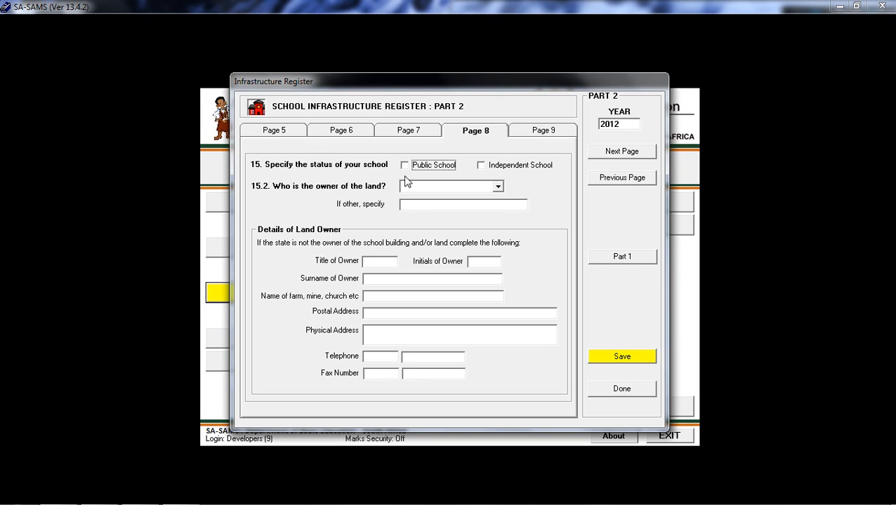
pyautogui.click(422, 167)
pyautogui.click(480, 166)
# Try Factory, Farm, Church and Private Company as owner of the land, and settle on Other
pyautogui.click(499, 187)
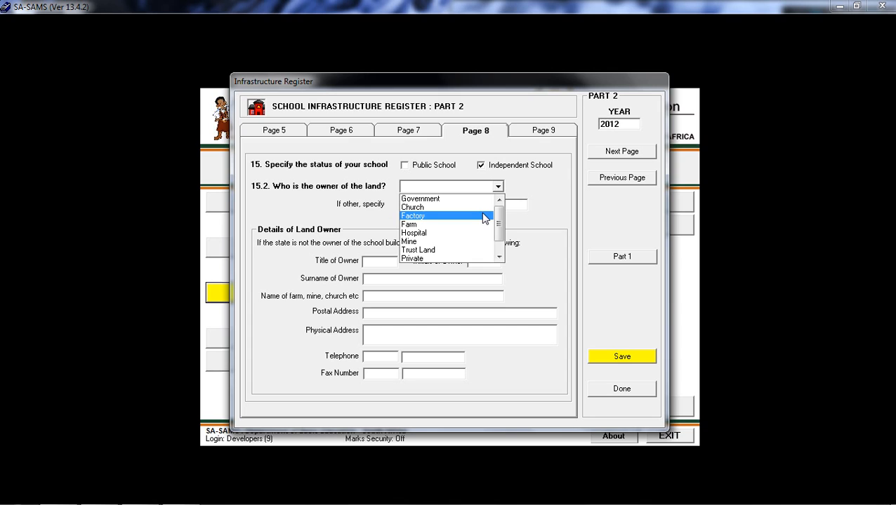
pyautogui.click(483, 217)
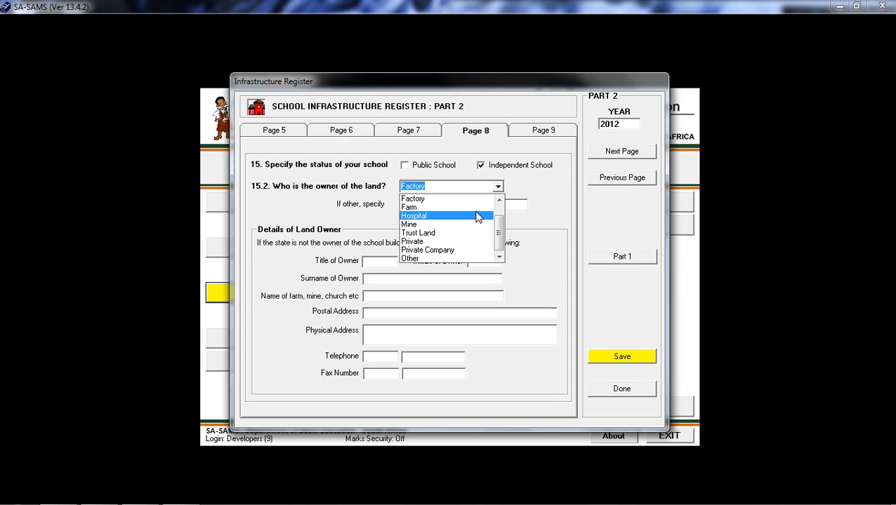
pyautogui.click(479, 208)
pyautogui.click(499, 188)
pyautogui.scroll(1, 480, 216)
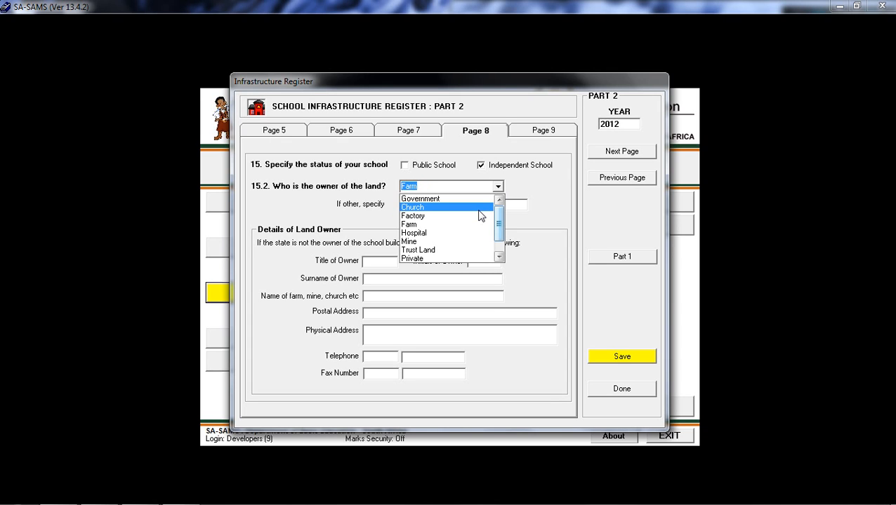
pyautogui.click(479, 208)
pyautogui.click(497, 187)
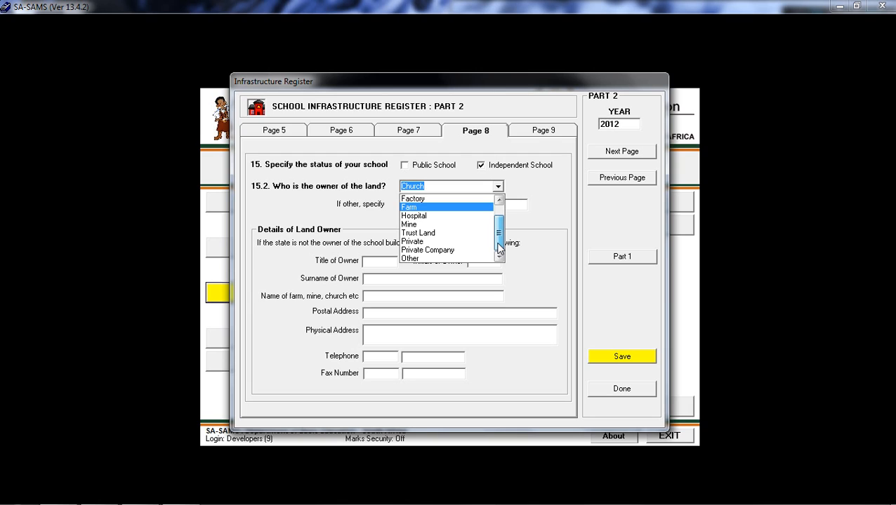
pyautogui.click(448, 250)
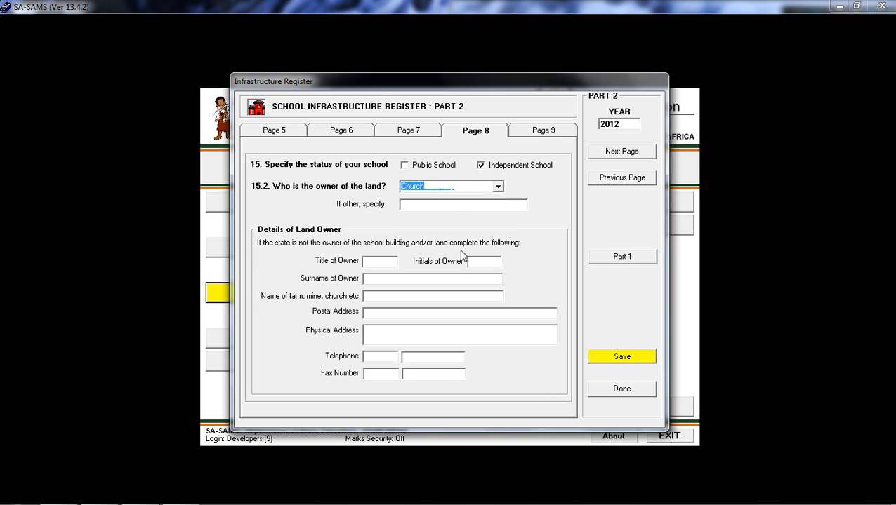
pyautogui.click(498, 187)
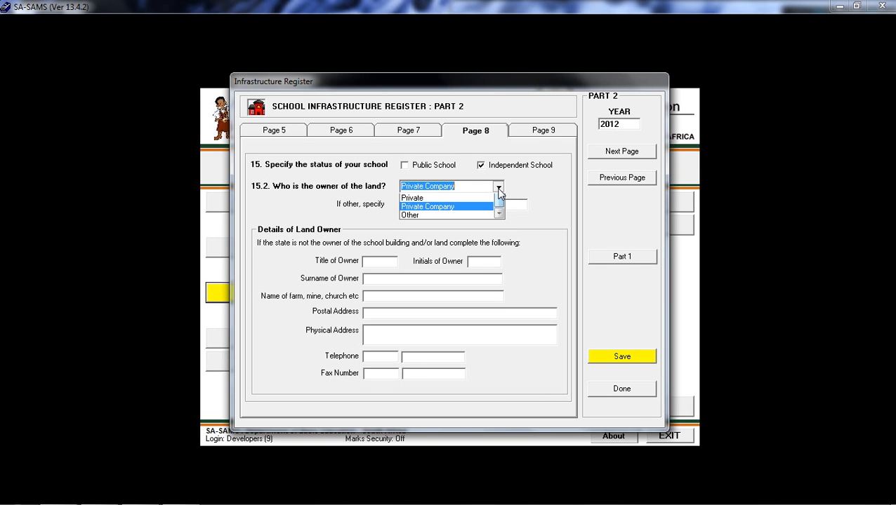
pyautogui.click(465, 259)
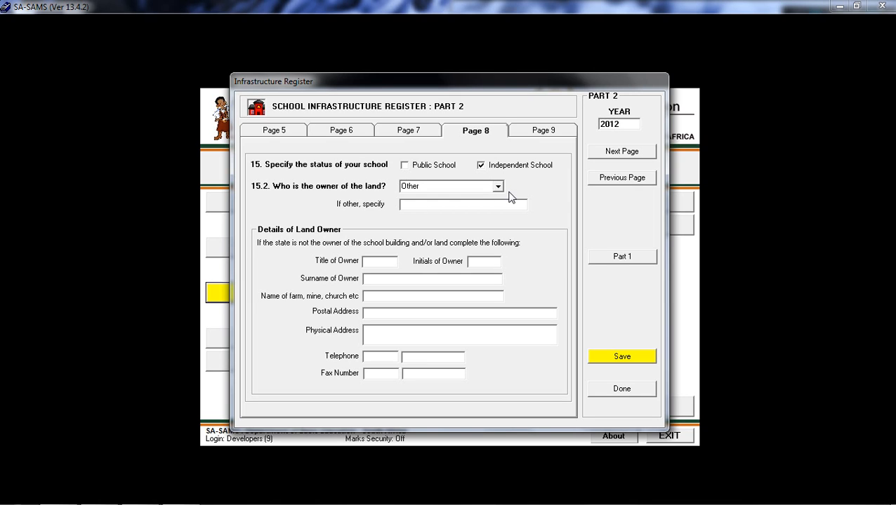
# On page 9, answer Yes to the security system question and leave Alarm as its only type
pyautogui.click(532, 137)
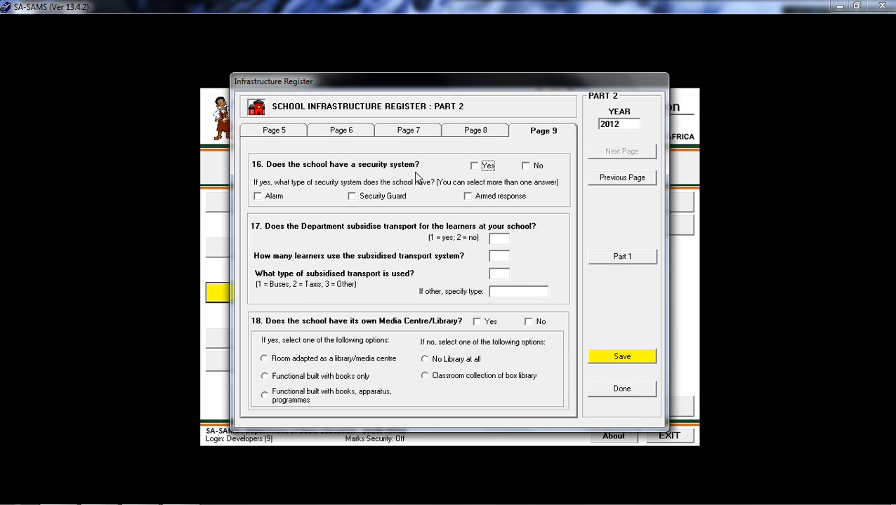
pyautogui.click(484, 169)
pyautogui.click(258, 198)
pyautogui.click(352, 197)
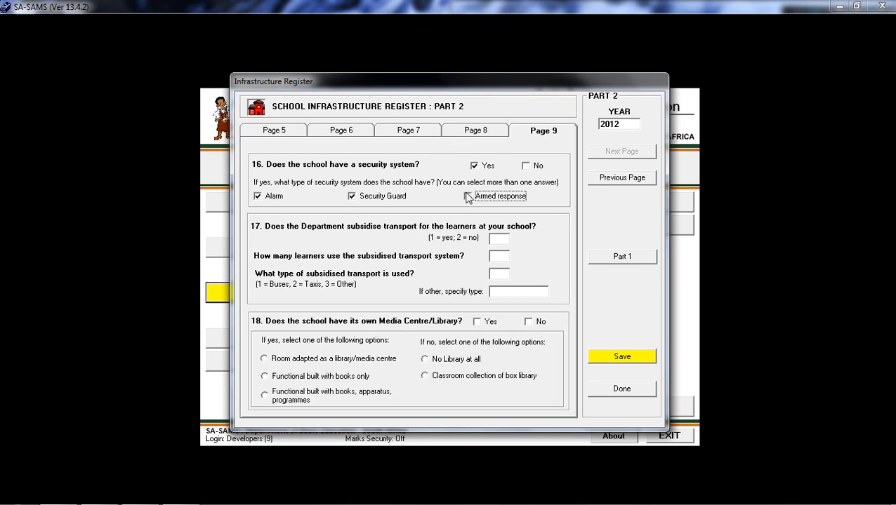
pyautogui.click(350, 197)
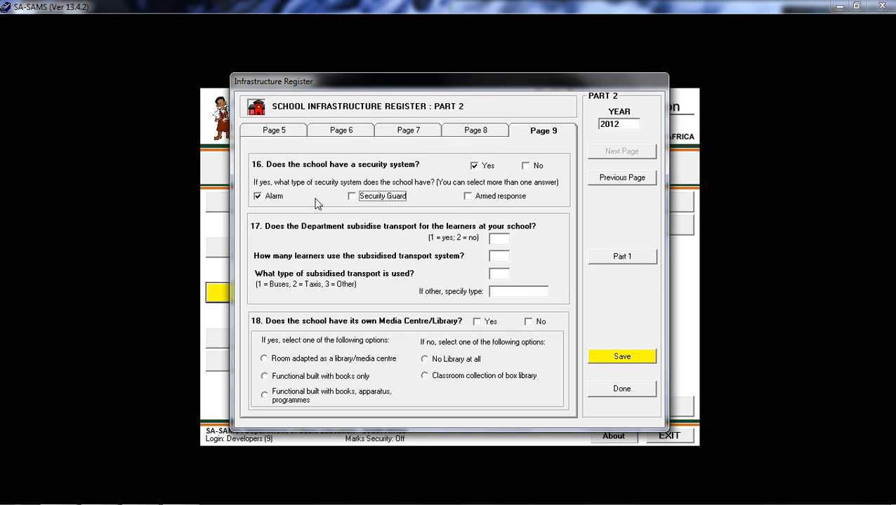
# Clear the Alarm security type and record subsidised learner transport as 1 for yes, 50 learners and type 1 for Buses
pyautogui.click(274, 198)
pyautogui.click(499, 238)
pyautogui.write('1')
pyautogui.click(497, 256)
pyautogui.write('50')
pyautogui.press('Tab')
pyautogui.write('1')
pyautogui.press('Tab')
# Answer Yes to the school having its own Media Centre/Library and settle on Functional built with books, apparatus, programmes
pyautogui.click(476, 323)
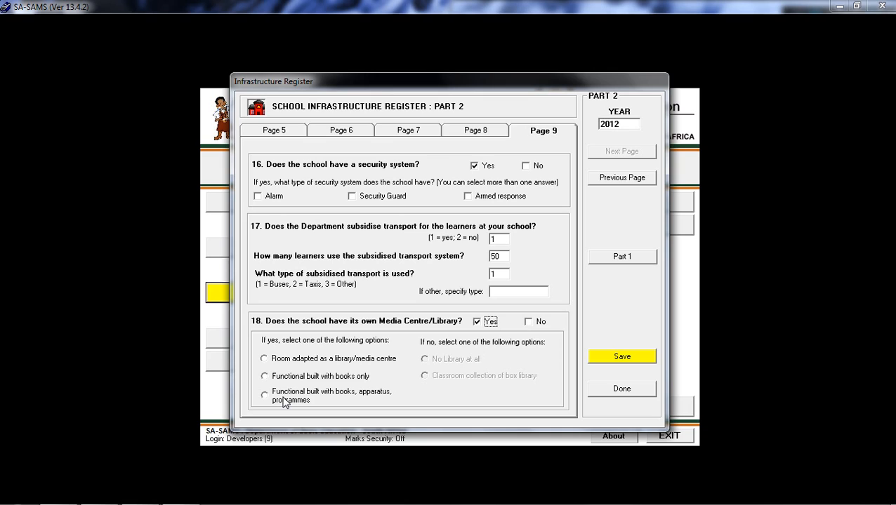
pyautogui.click(263, 377)
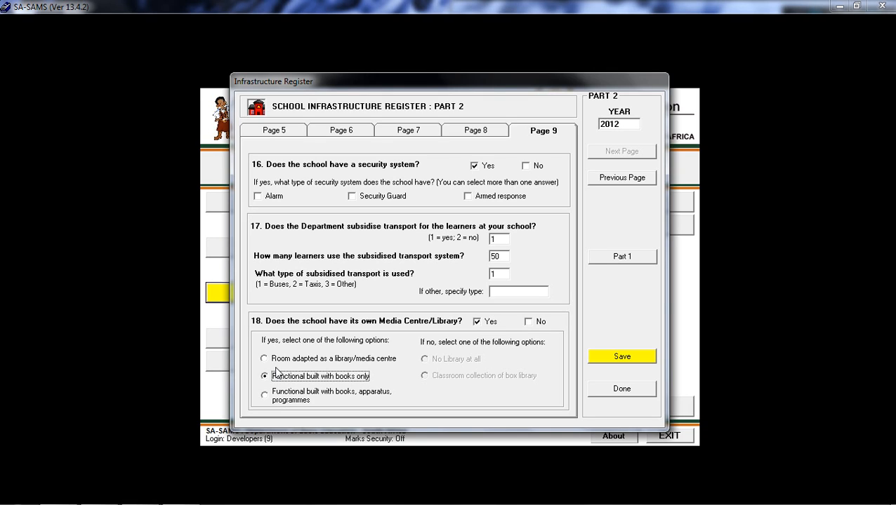
pyautogui.press('Up')
pyautogui.click(264, 396)
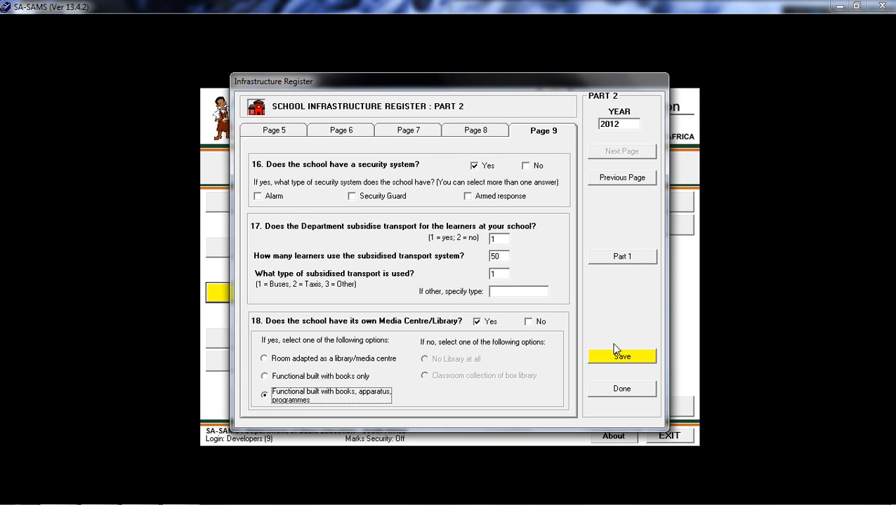
# Finish Part 2 of the Infrastructure Register and exit the Physical Planning Submenu to the Physical Resources menu
pyautogui.click(629, 397)
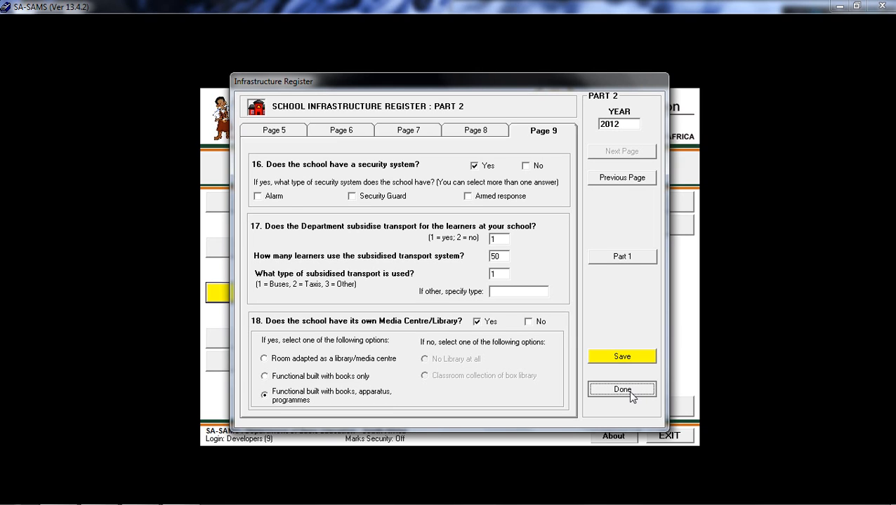
pyautogui.click(527, 309)
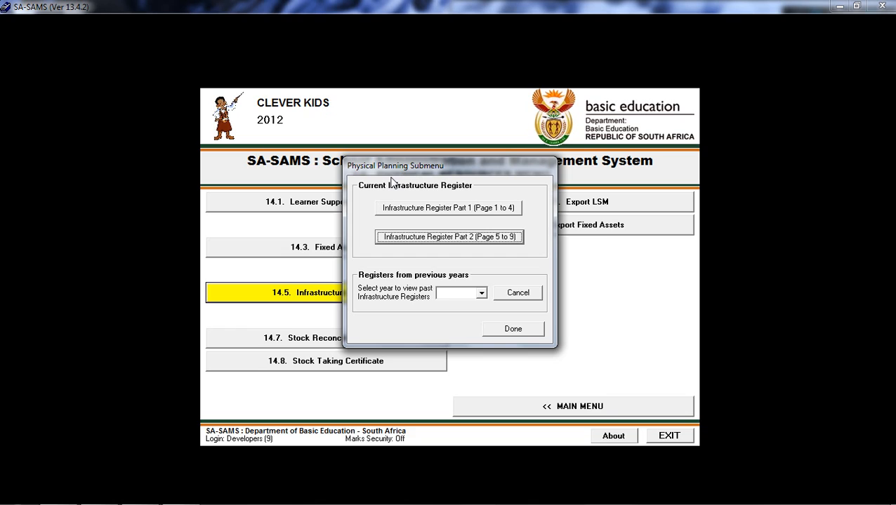
pyautogui.click(514, 330)
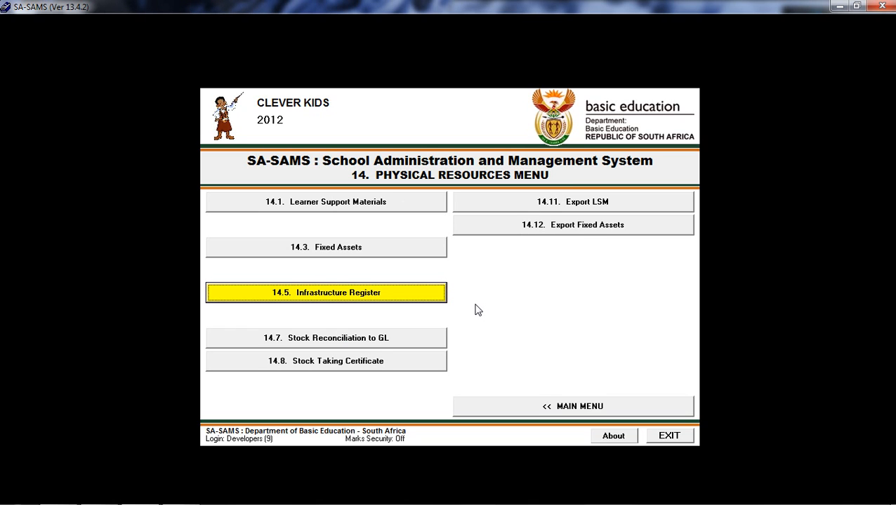